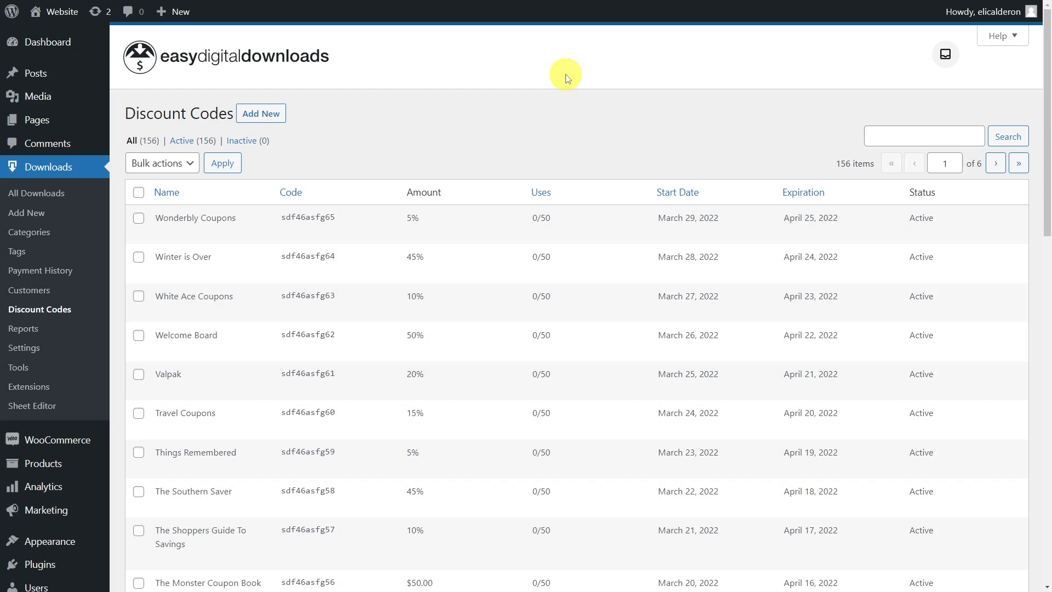
pyautogui.scroll(-2, 566, 76)
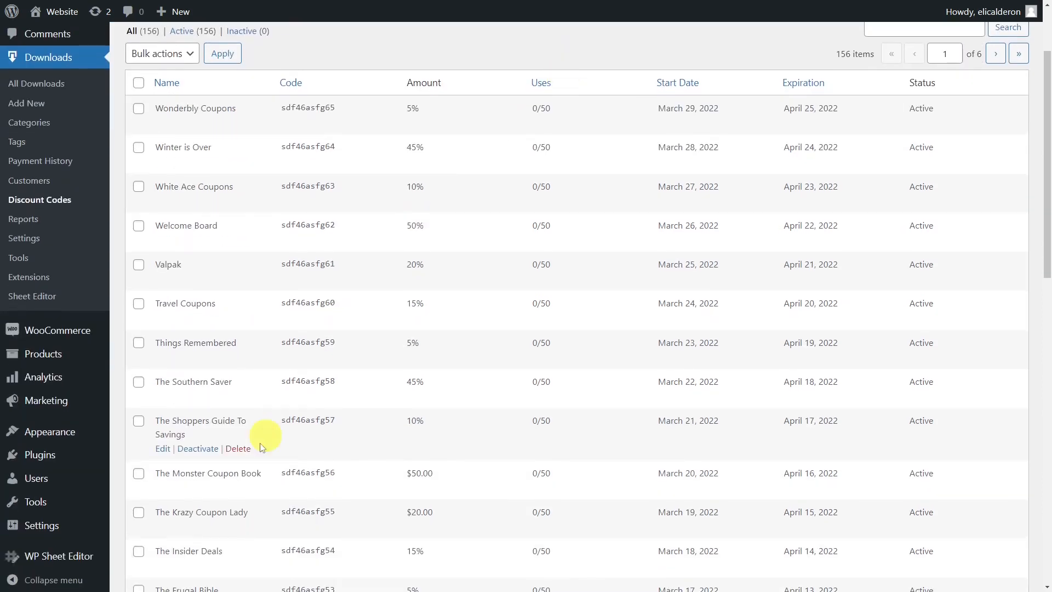
pyautogui.moveTo(82, 556)
pyautogui.click(153, 513)
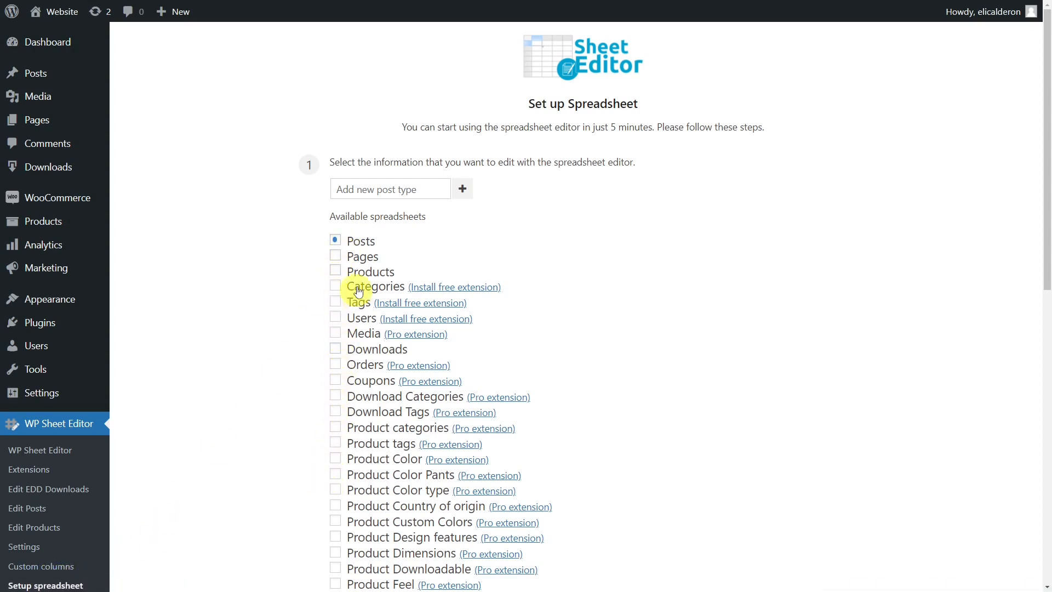
# - Add the edd_discount post type as a new spreadsheet in the Sheet Editor setup
pyautogui.click(372, 189)
pyautogui.write('edd_discount')
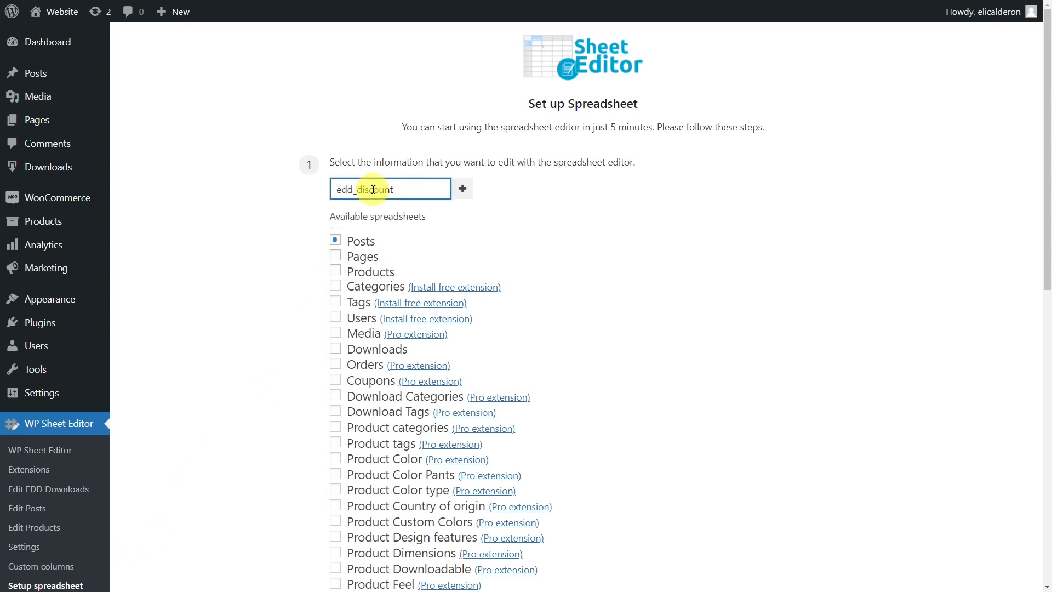
pyautogui.click(463, 191)
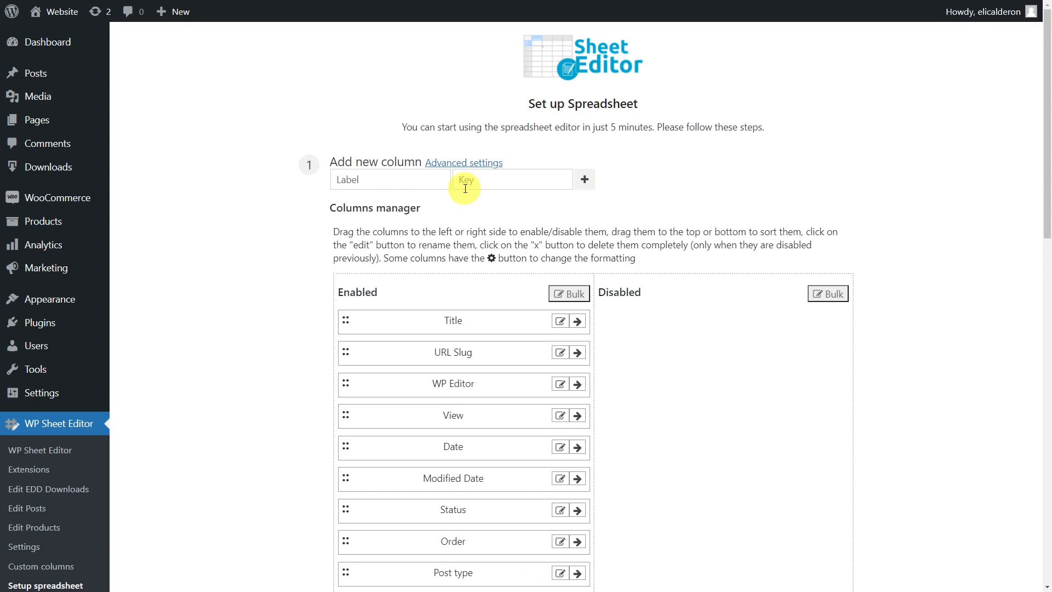
# - Review the enabled discount columns listed in the columns manager
pyautogui.scroll(-2, 521, 366)
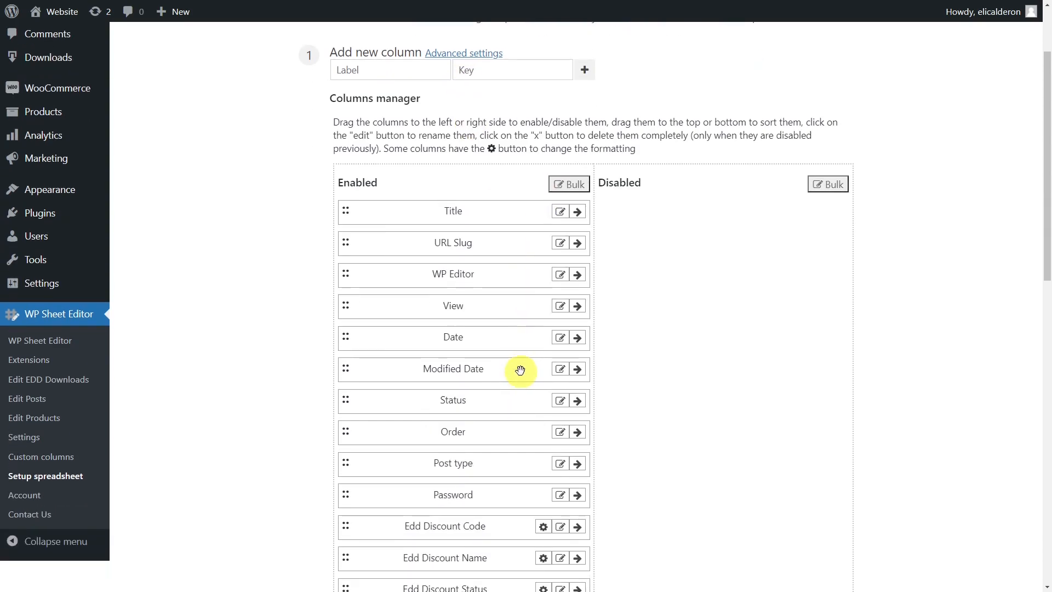
pyautogui.scroll(-15, 519, 371)
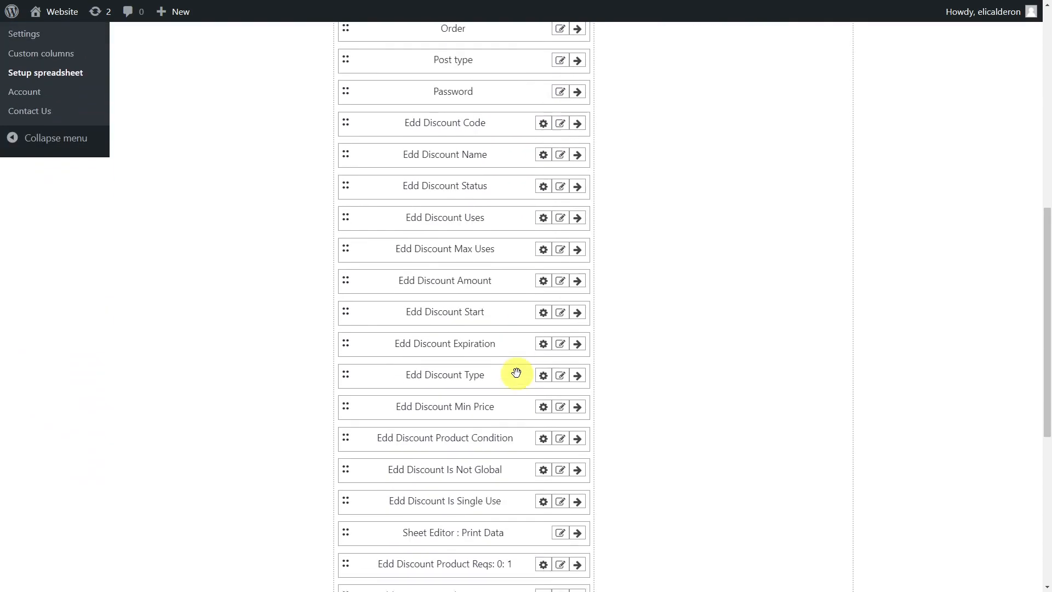
pyautogui.click(357, 498)
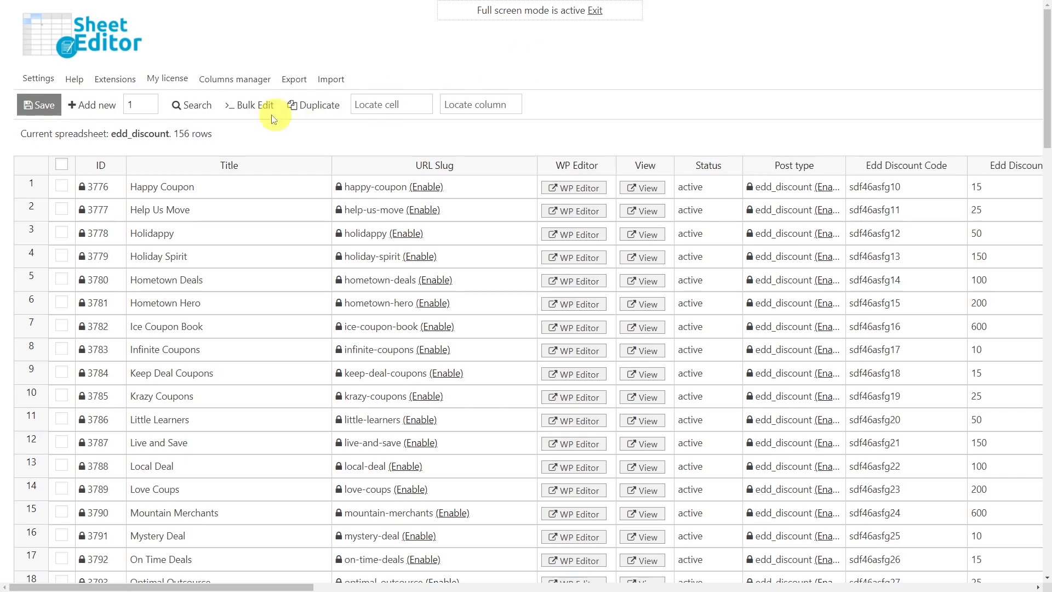
# - Search with advanced filters for discounts whose Edd Discount Min Price equals 10
pyautogui.click(195, 104)
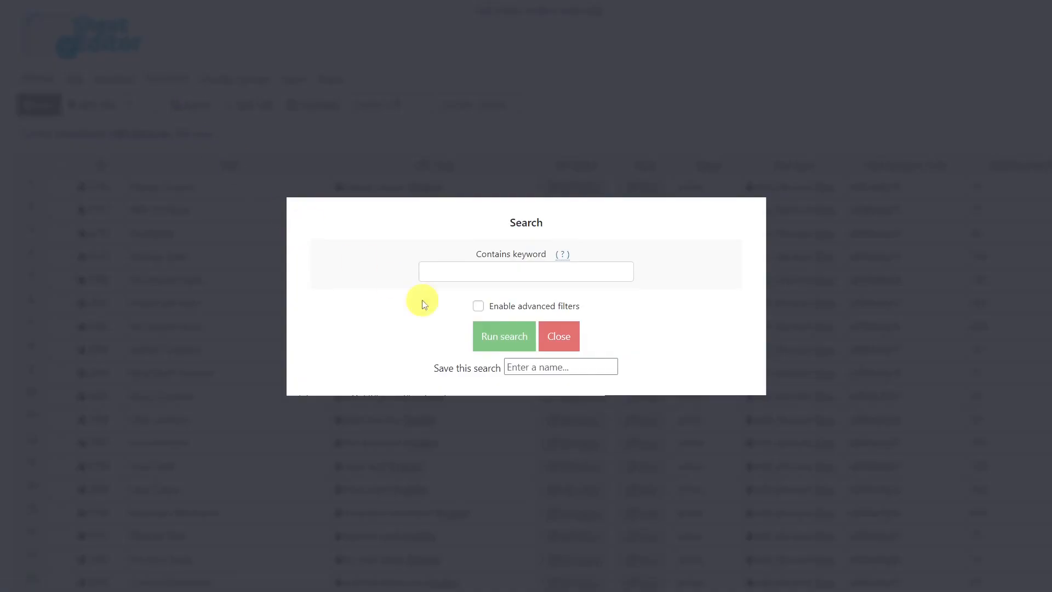
pyautogui.click(478, 305)
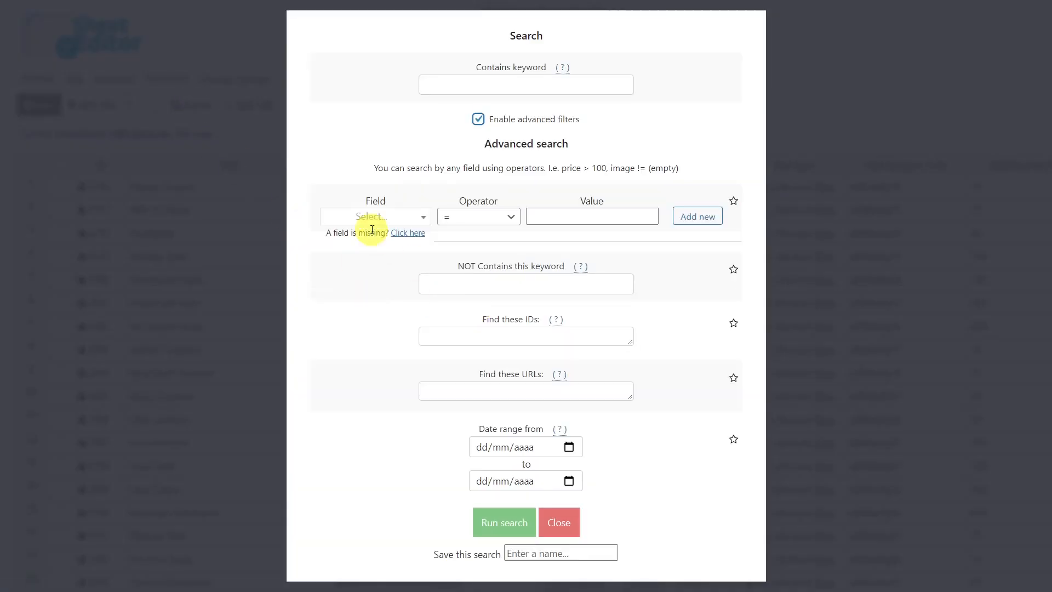
pyautogui.click(372, 216)
pyautogui.write('min')
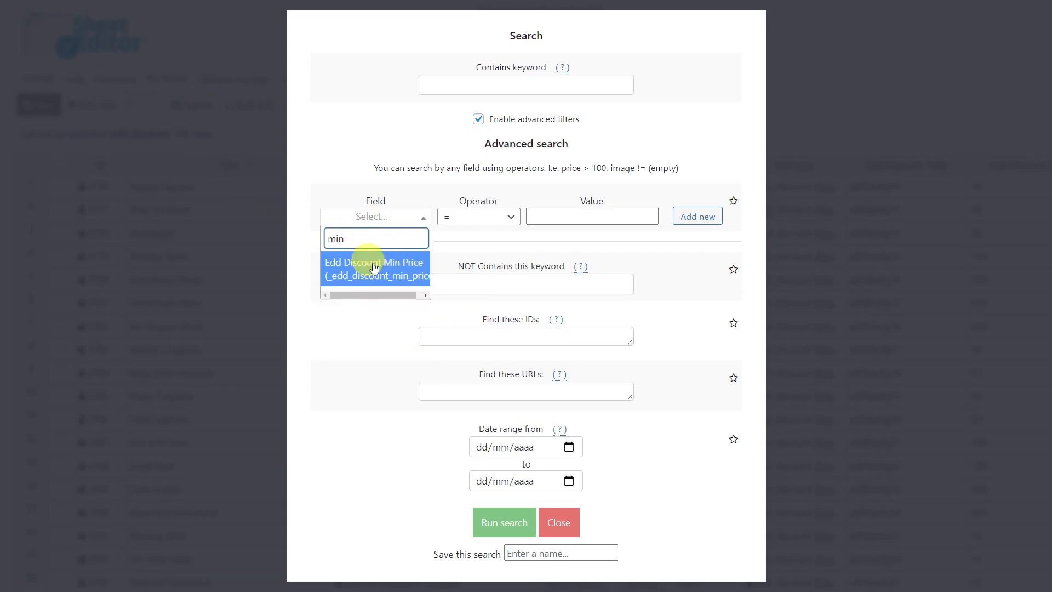
pyautogui.click(355, 264)
pyautogui.click(585, 216)
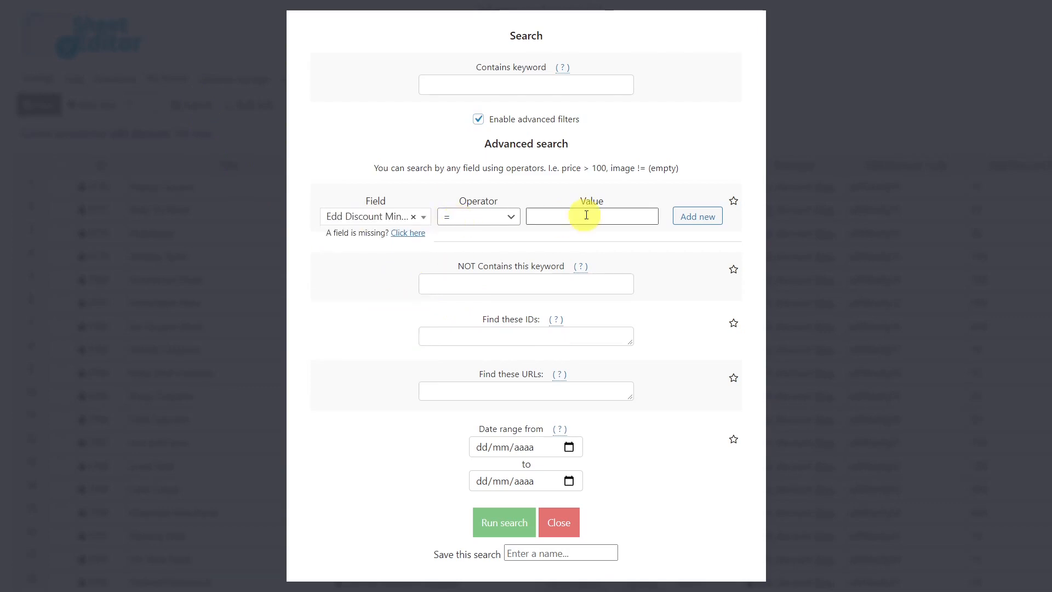
pyautogui.write('10')
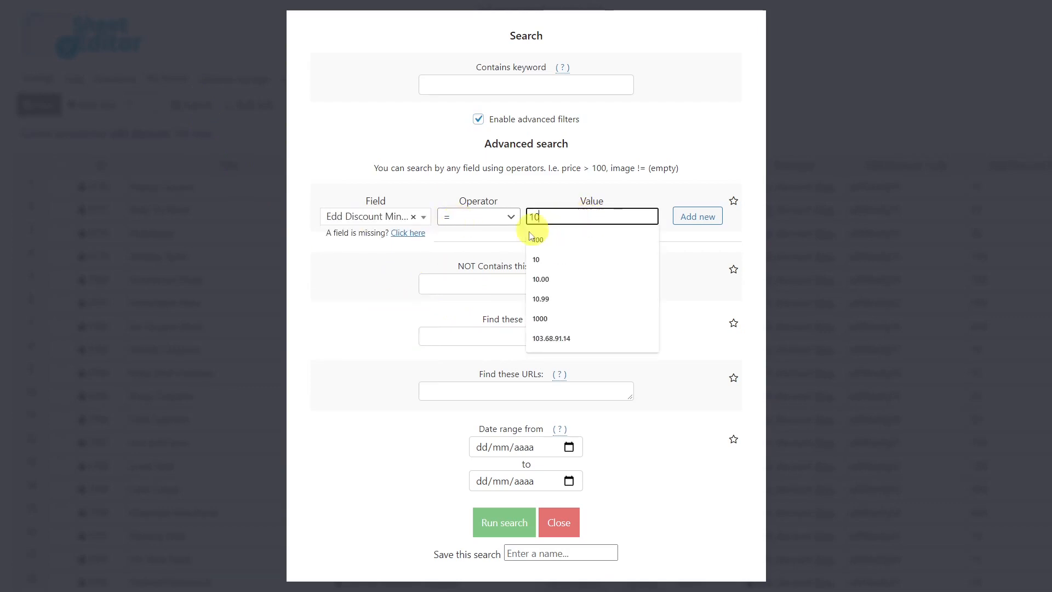
pyautogui.click(496, 514)
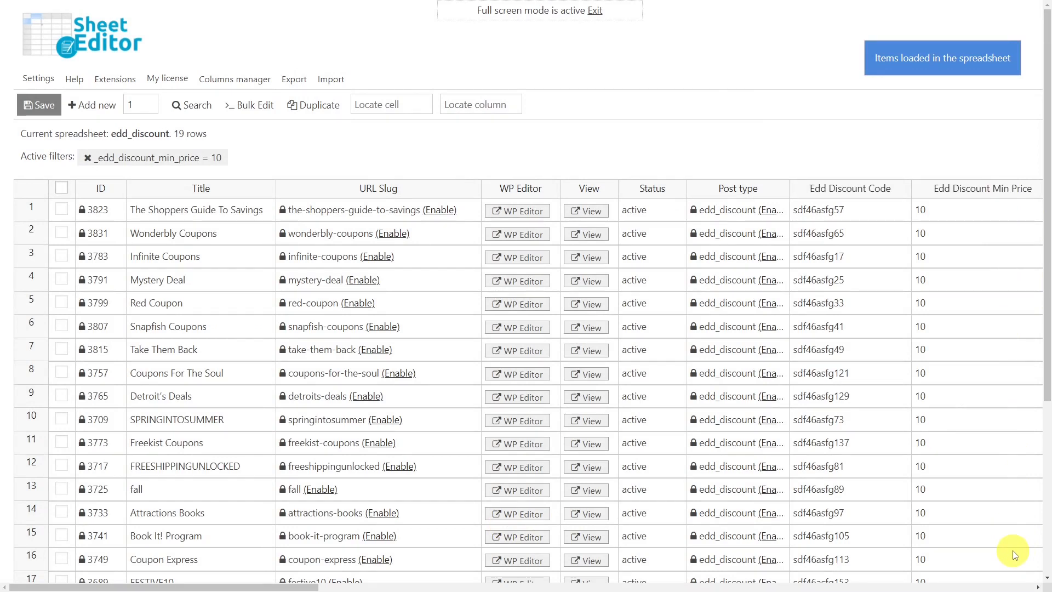
# - Export the active columns of all rows from the current search to CSV for Google Sheets
pyautogui.click(304, 82)
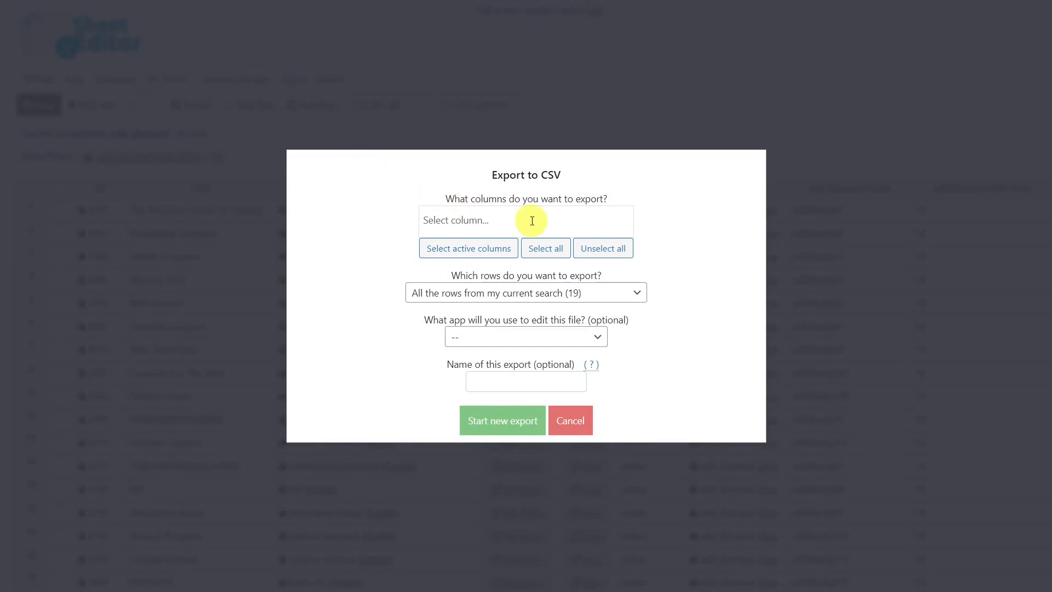
pyautogui.click(490, 251)
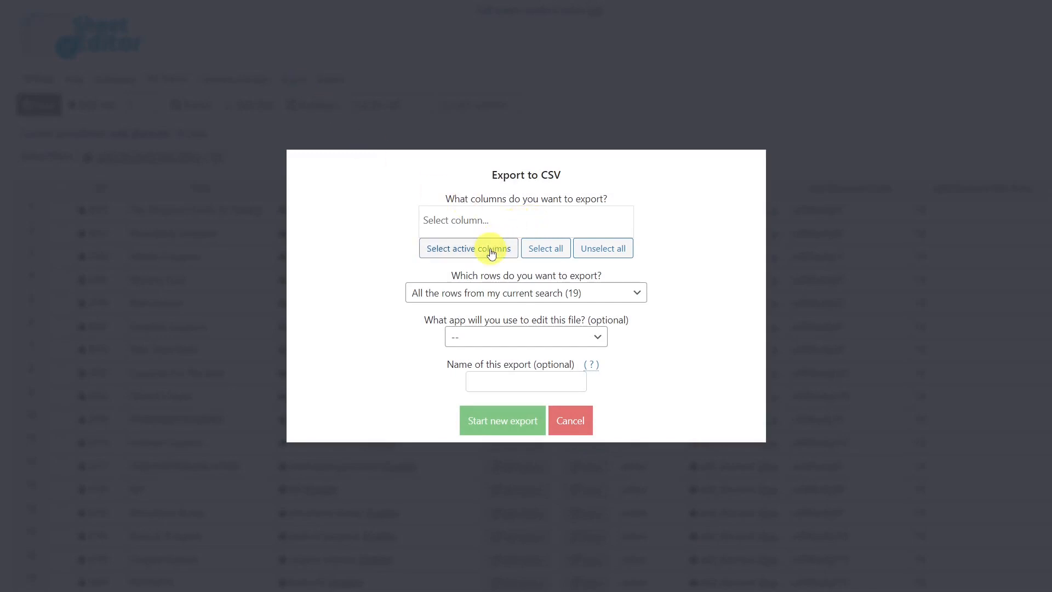
pyautogui.scroll(-5, 485, 263)
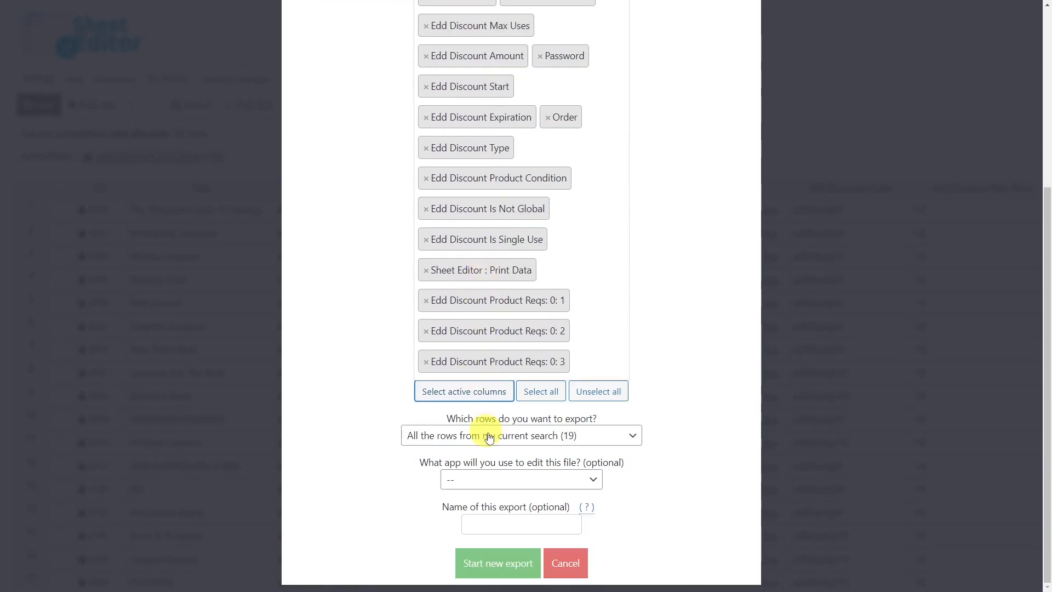
pyautogui.click(533, 480)
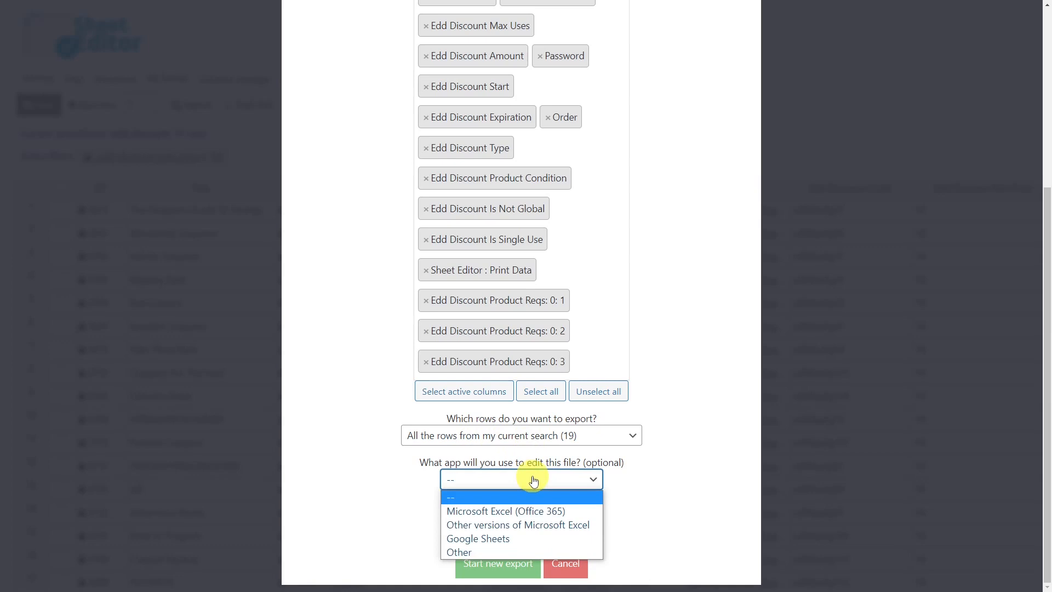
pyautogui.click(504, 538)
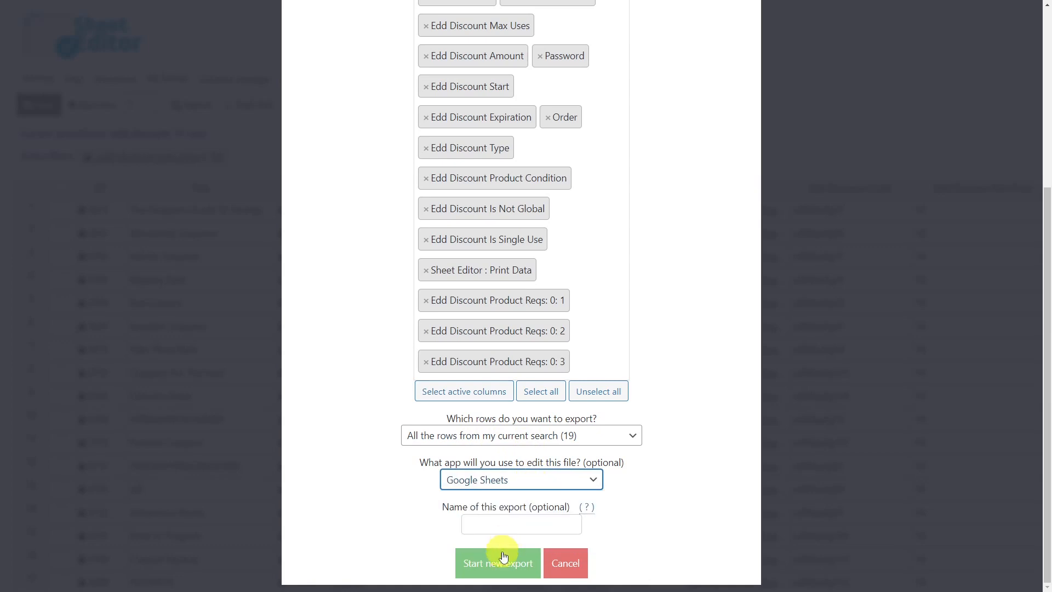
pyautogui.click(503, 561)
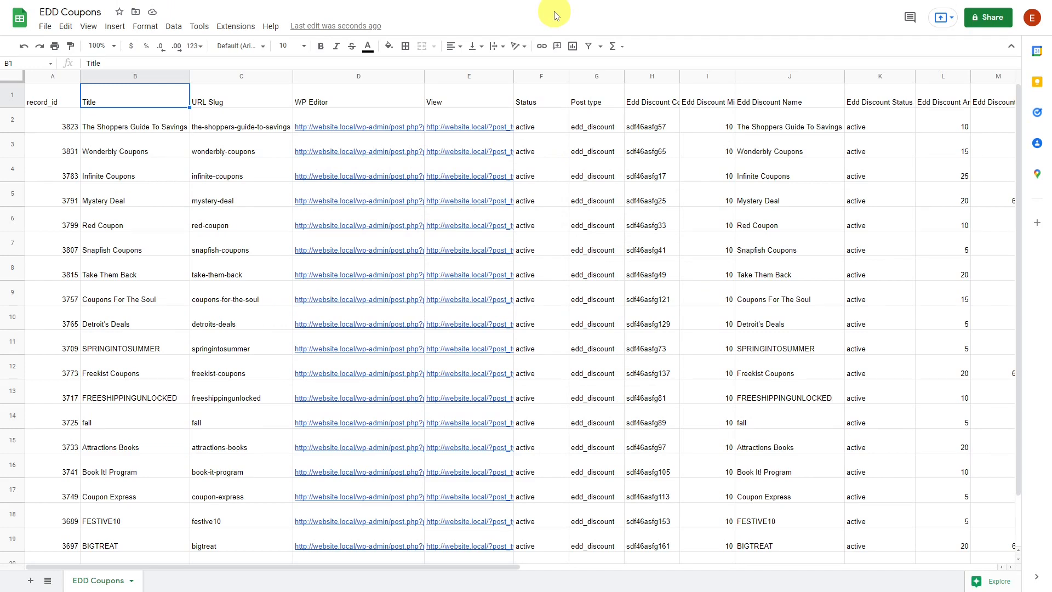
# - In Google Sheets, set the Edd Discount Min Price of rows 3 to 7 to 15, 25, 12, 5 and 20
pyautogui.click(734, 152)
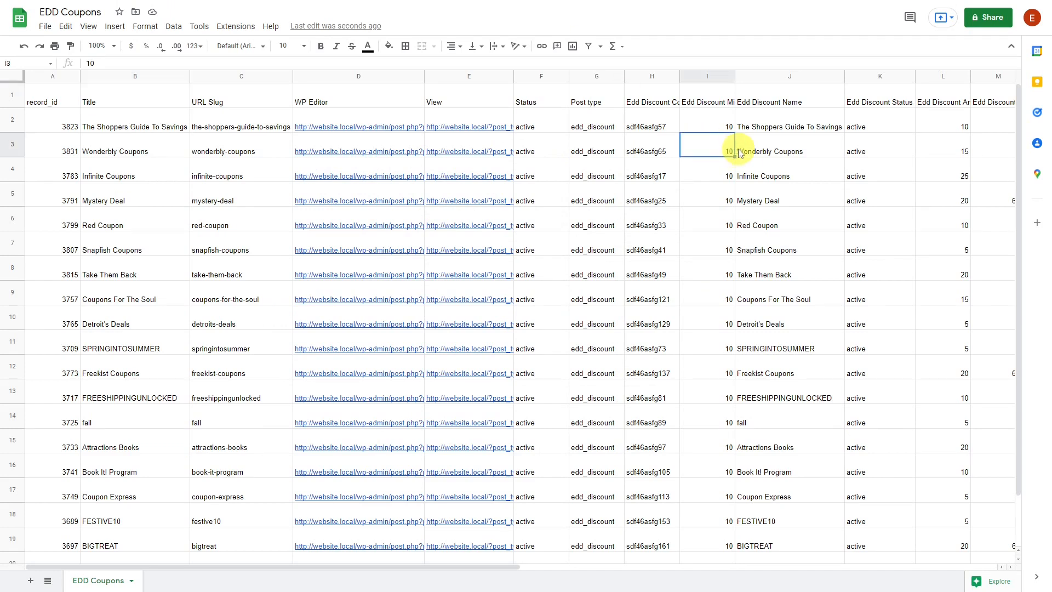
pyautogui.write('15')
pyautogui.press('Return')
pyautogui.write('25')
pyautogui.press('Return')
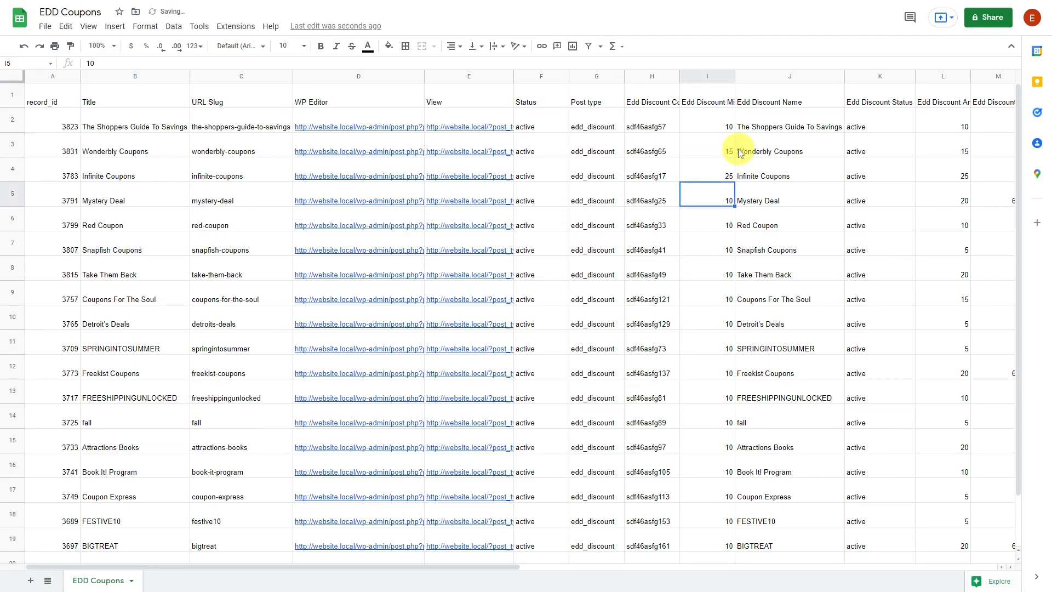
pyautogui.write('12')
pyautogui.press('Return')
pyautogui.write('5')
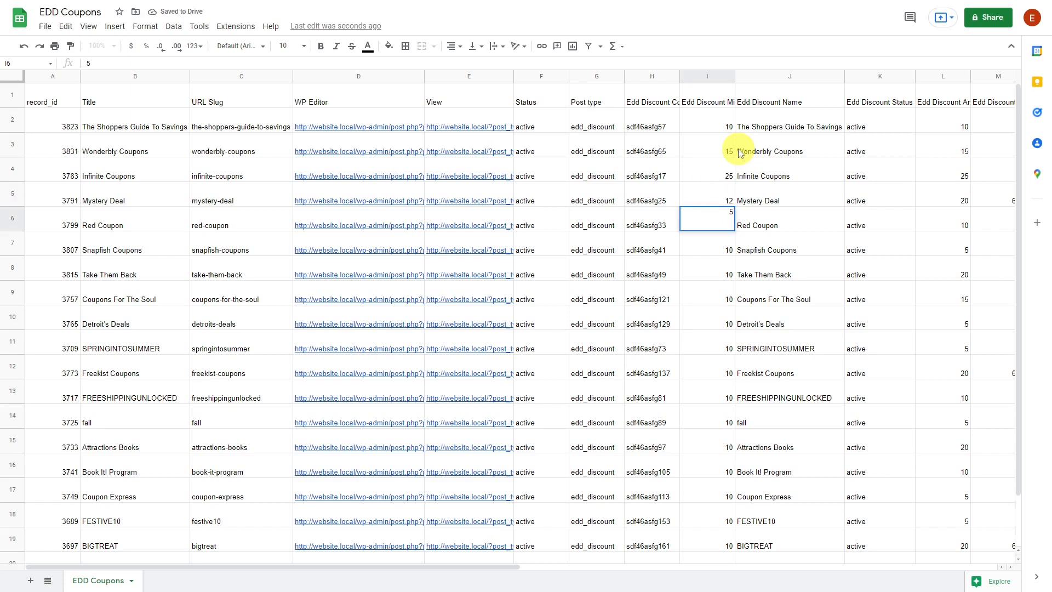
pyautogui.press('Return')
pyautogui.write('20')
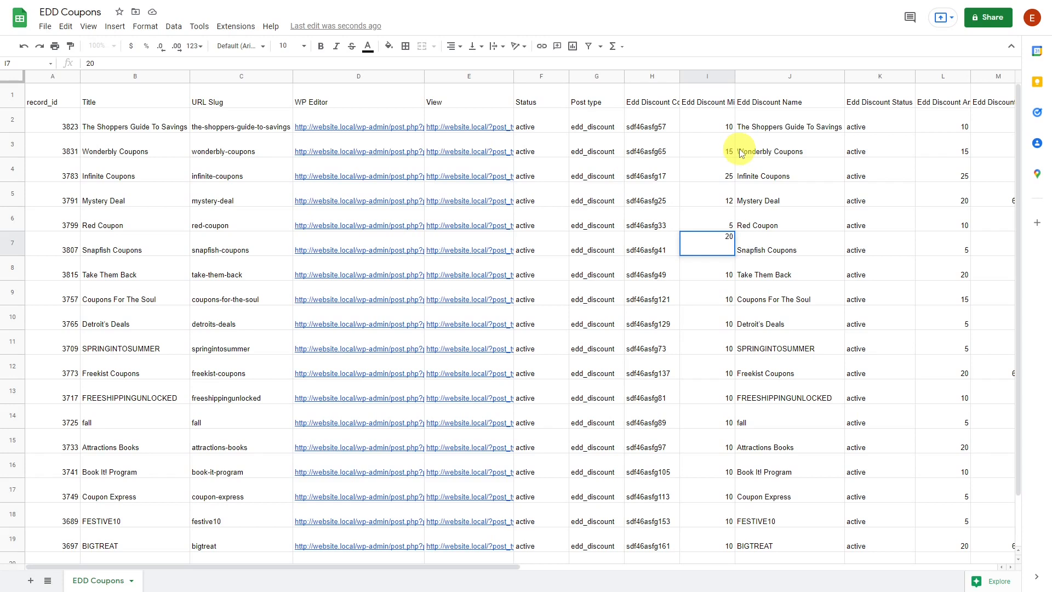
# - Download the sheet as a comma-separated values (.csv) file
pyautogui.click(48, 27)
pyautogui.moveTo(174, 164)
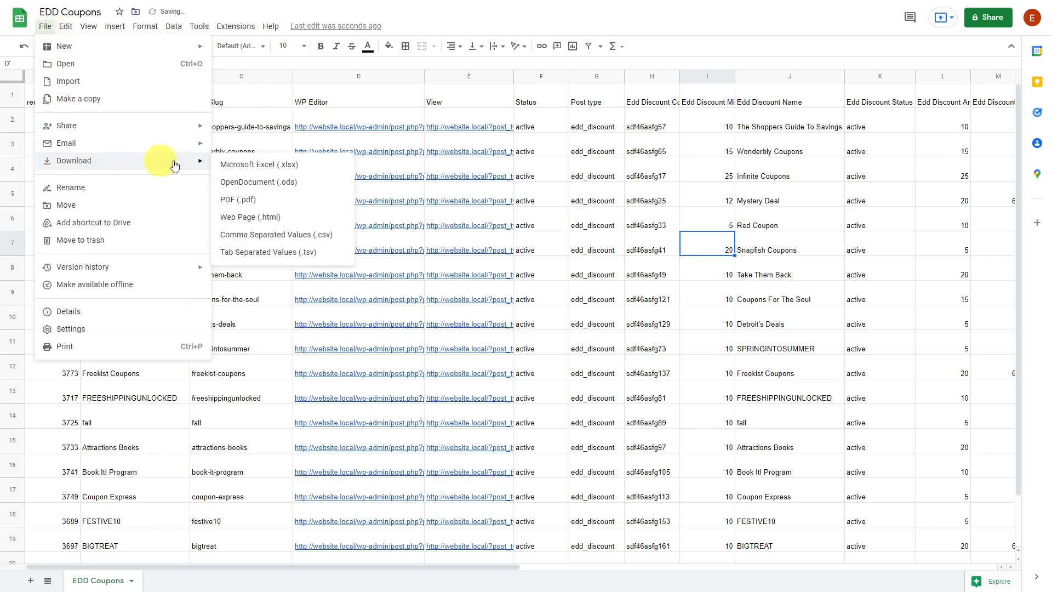
pyautogui.click(266, 235)
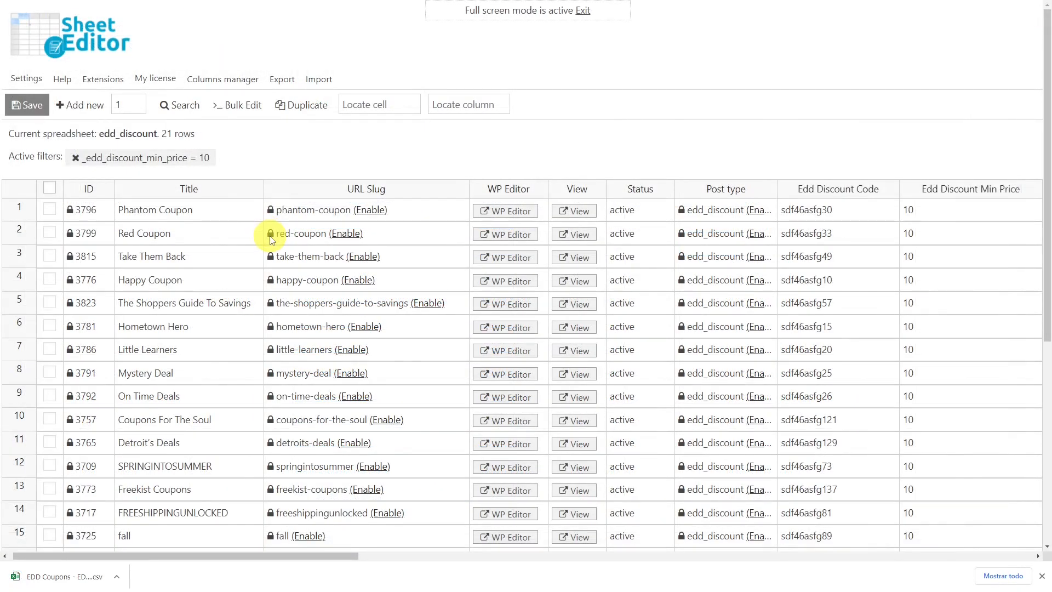
# - Import the downloaded CSV file from the computer into the discount spreadsheet, importing all the columns
pyautogui.click(323, 80)
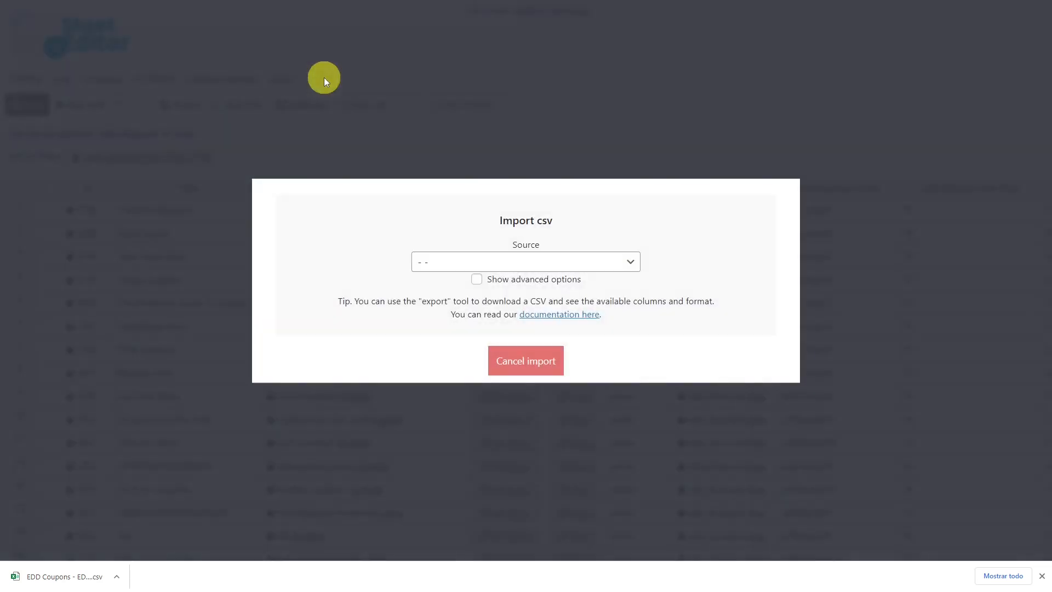
pyautogui.click(582, 263)
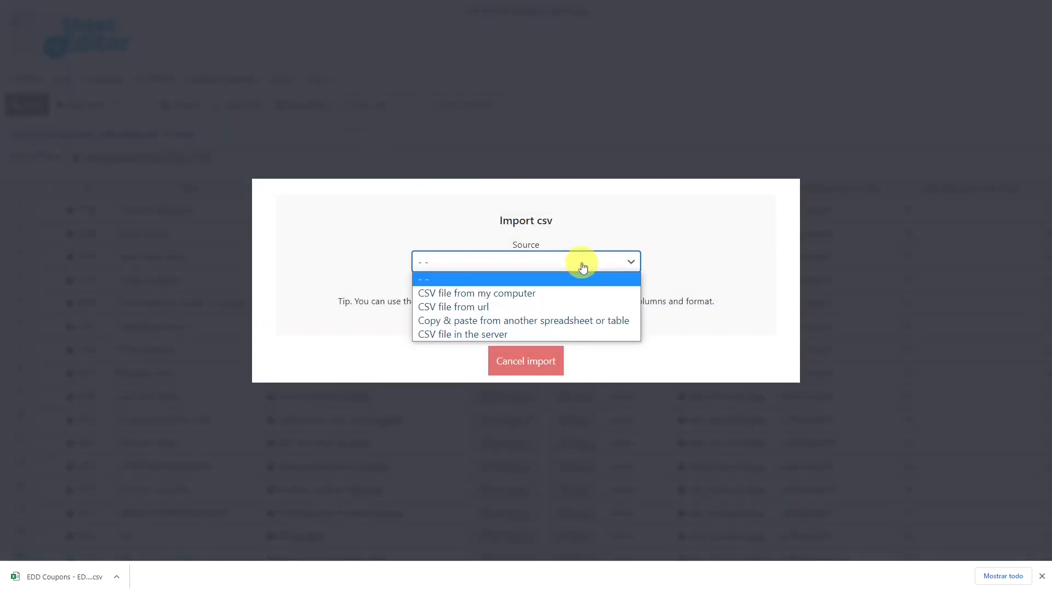
pyautogui.click(495, 294)
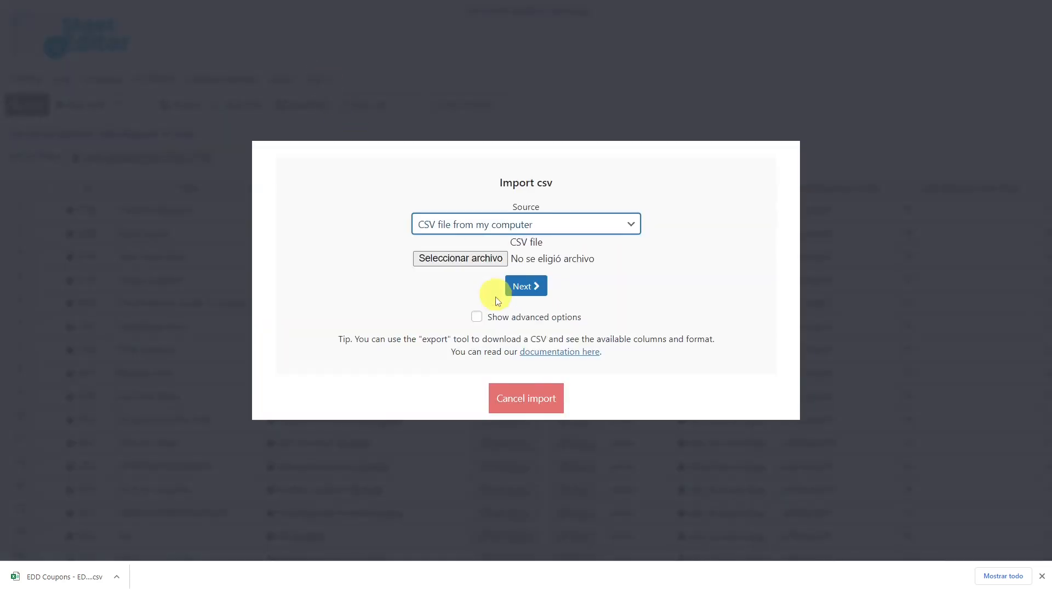
pyautogui.moveTo(25, 580); pyautogui.dragTo(521, 258)
pyautogui.click(523, 288)
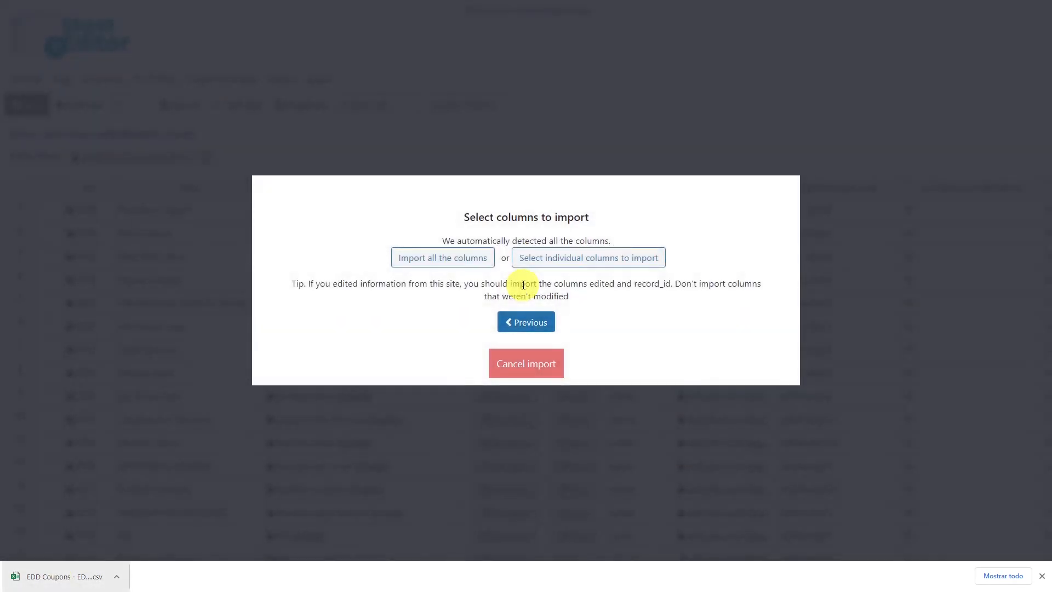
pyautogui.click(464, 262)
# - Choose to create new items and update existing ones, matching the CSV record_id field to the WordPress ID
pyautogui.click(493, 285)
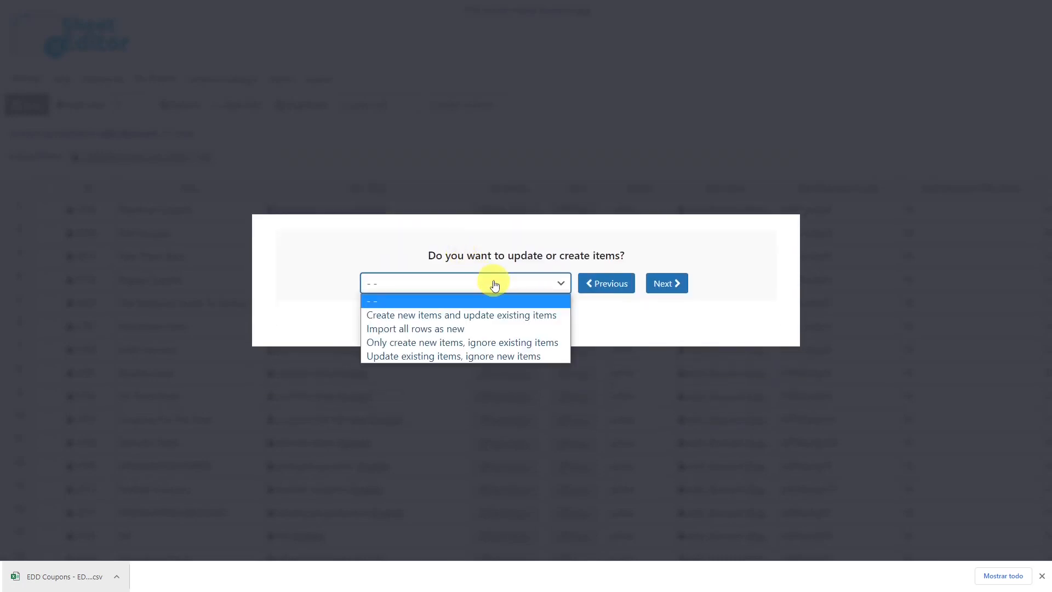
pyautogui.click(478, 315)
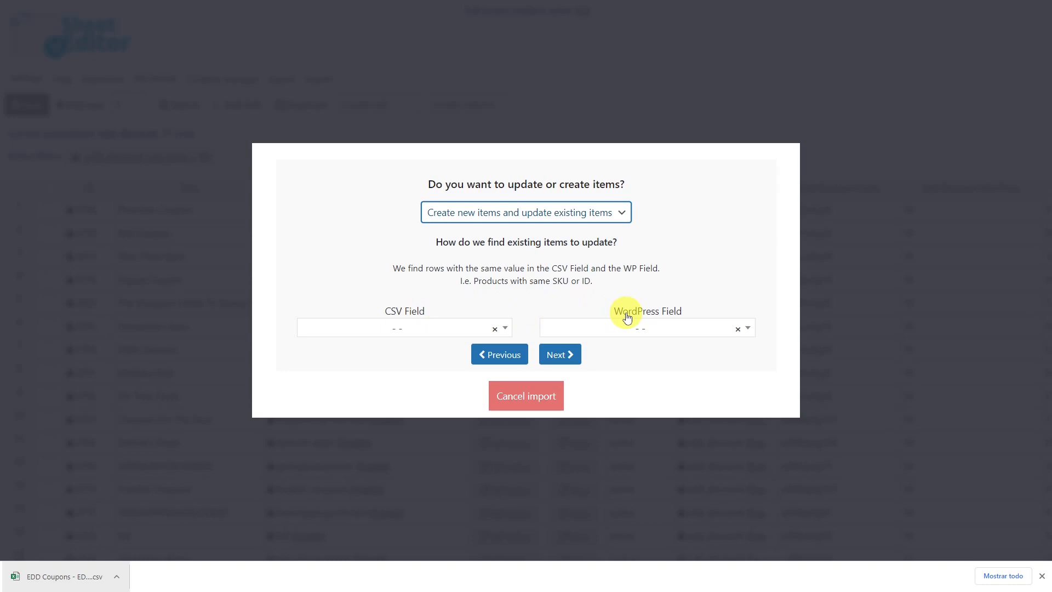
pyautogui.click(506, 328)
pyautogui.click(406, 404)
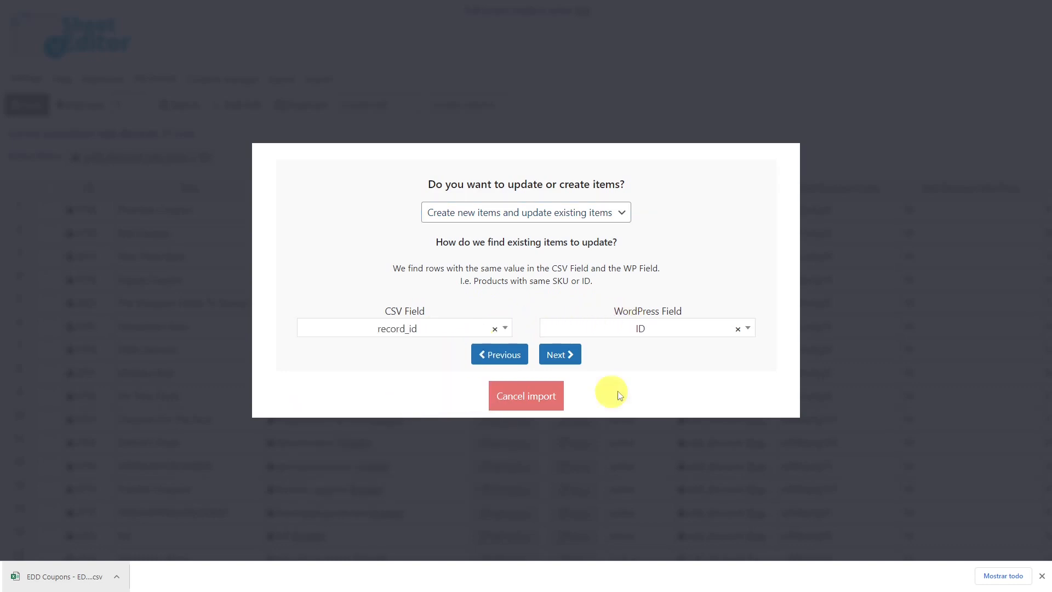
pyautogui.click(561, 355)
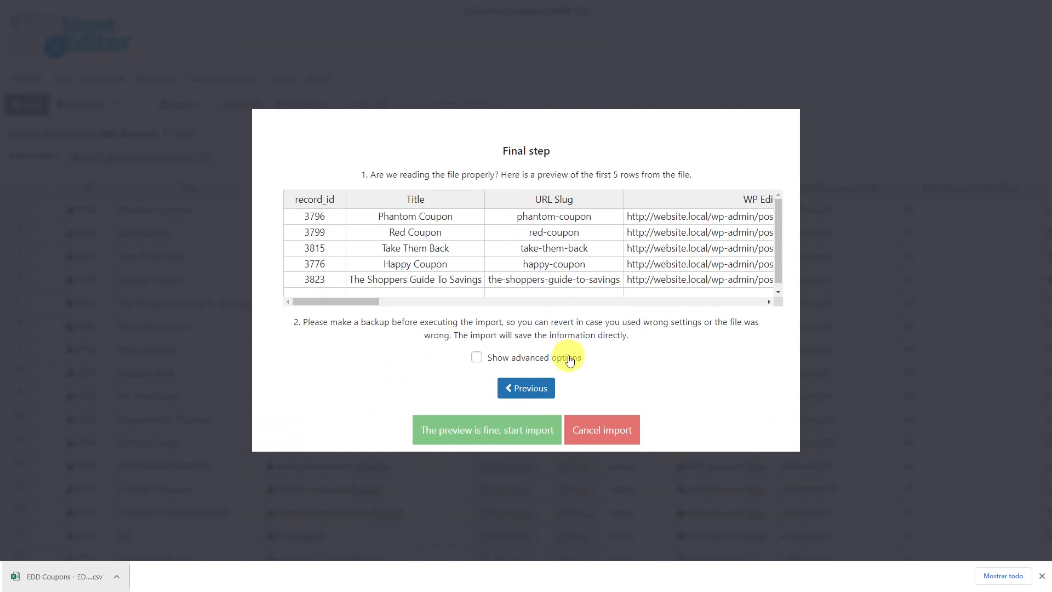
# - Start the import from the preview and close the import dialog when it ends
pyautogui.click(490, 431)
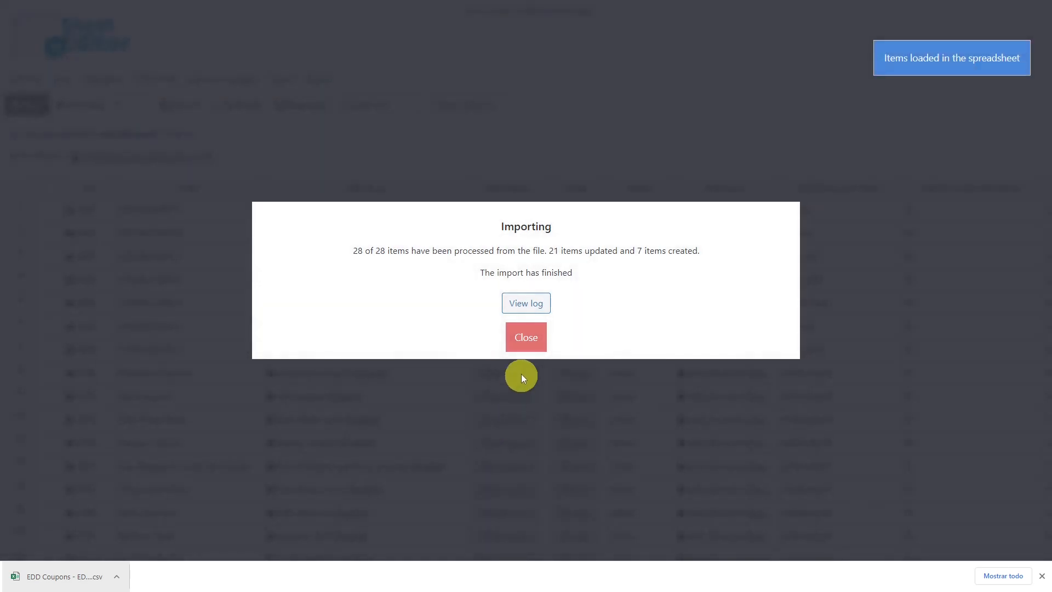
pyautogui.click(526, 337)
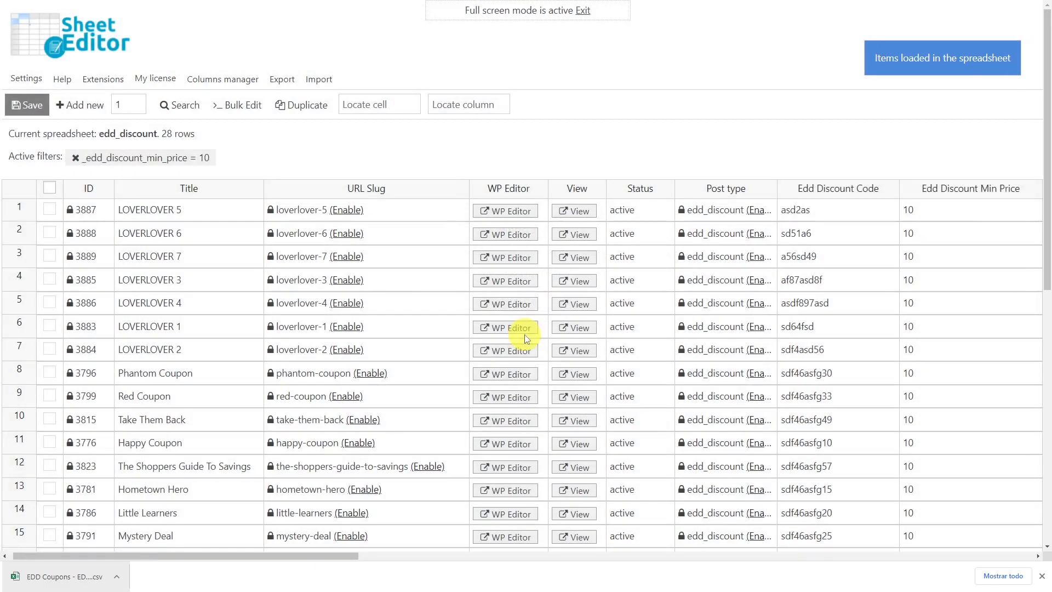